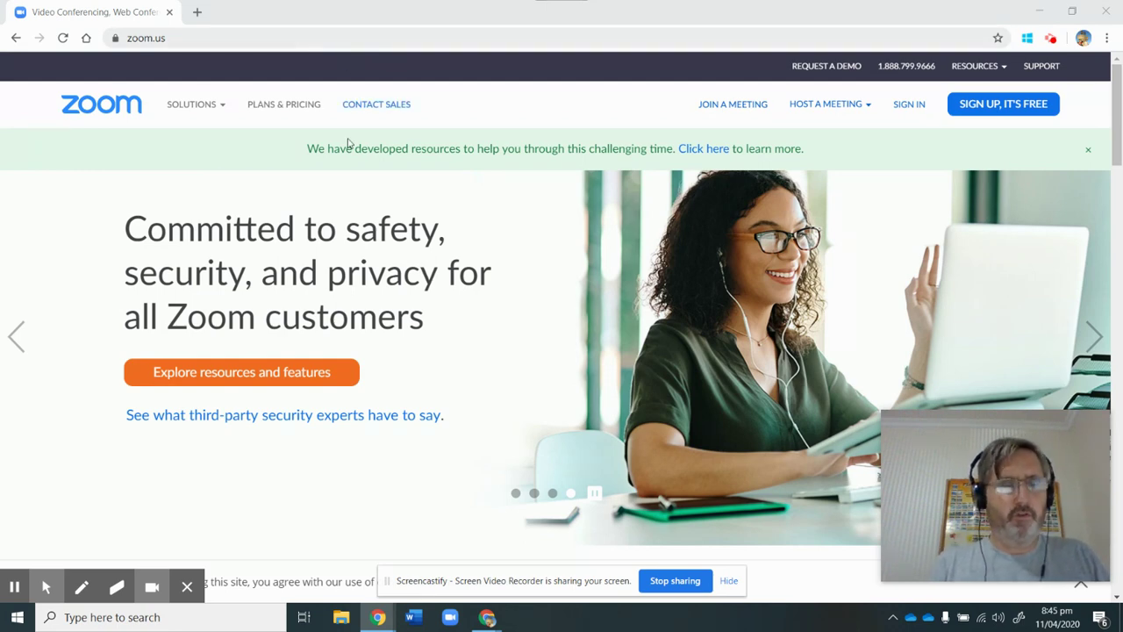
# Step: Open a new Chrome window, go to the Zoom website, and sign in to the account
pyautogui.moveTo(380, 620)
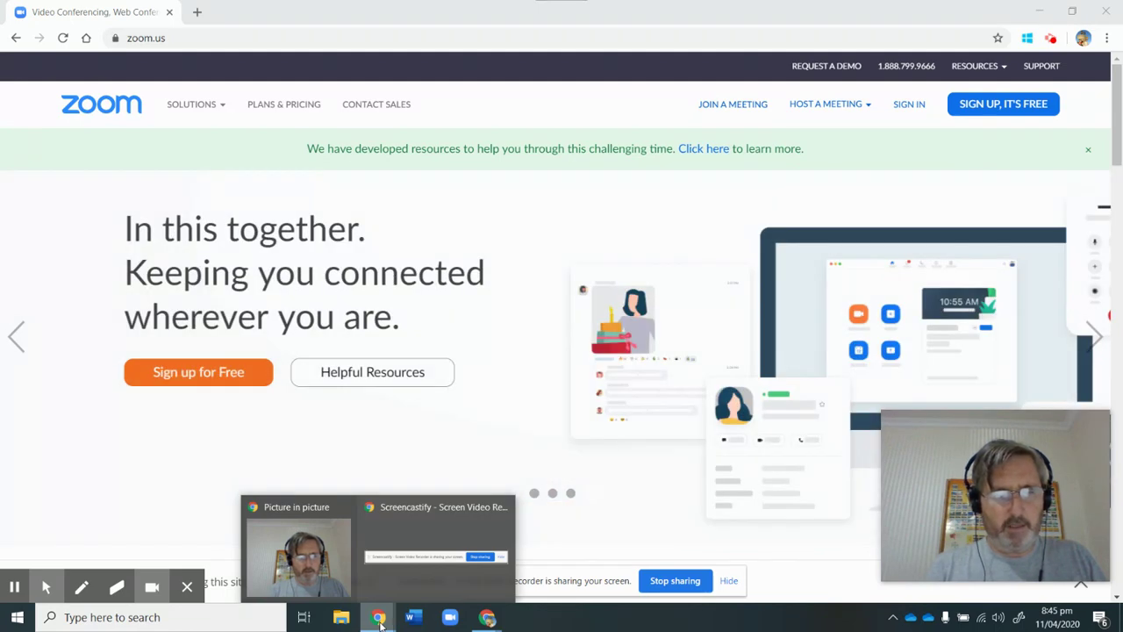
pyautogui.rightClick(380, 619)
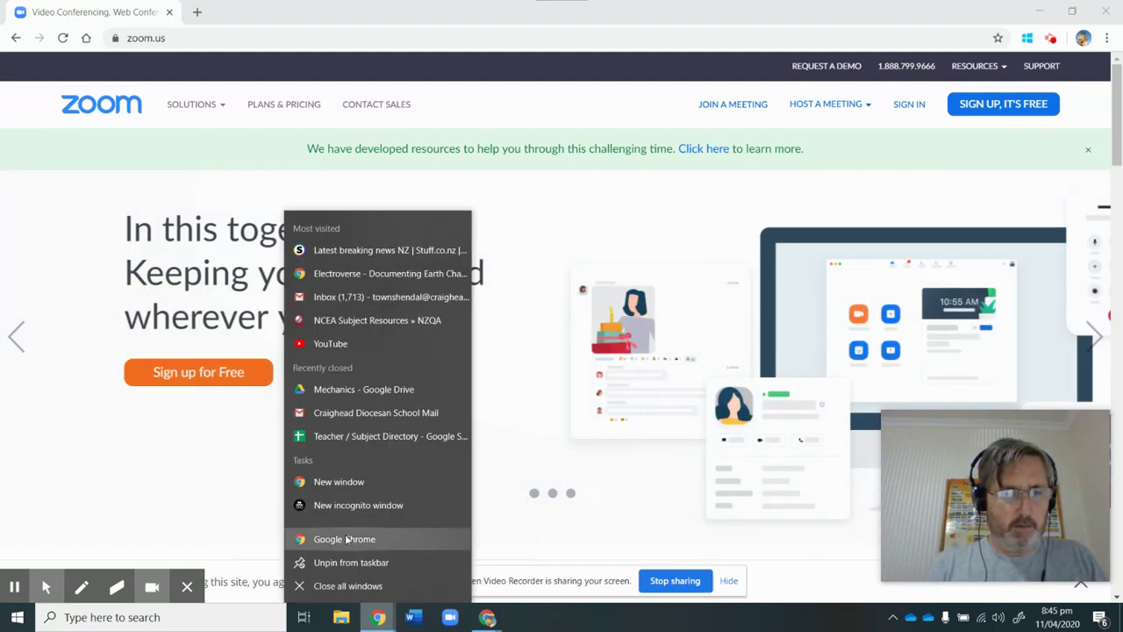
pyautogui.click(346, 541)
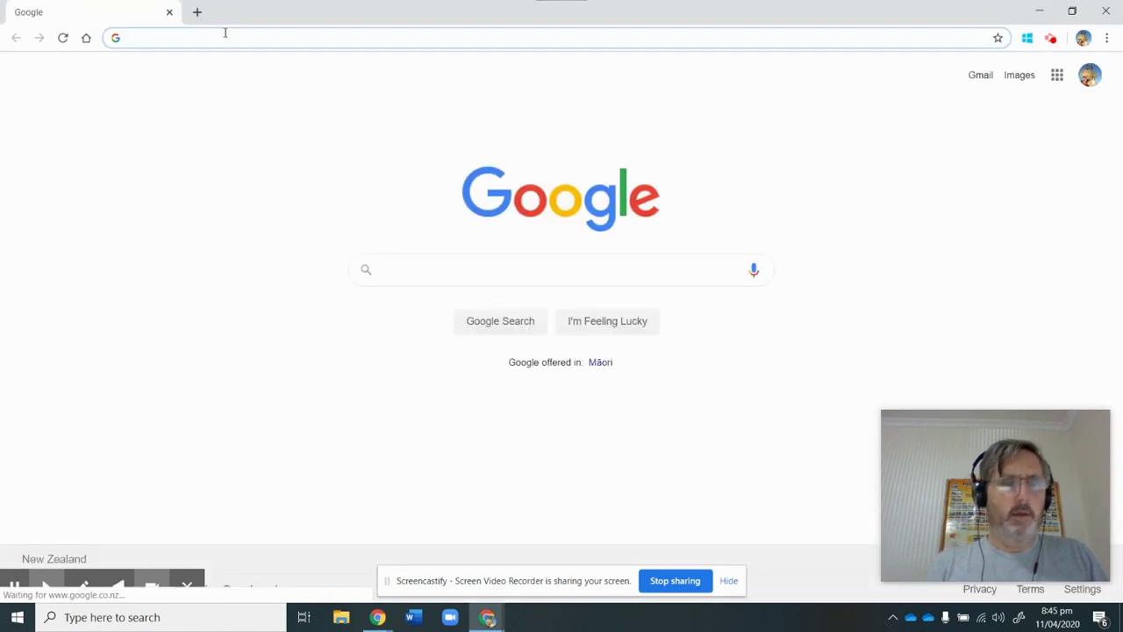
pyautogui.write('zoom.us/profile')
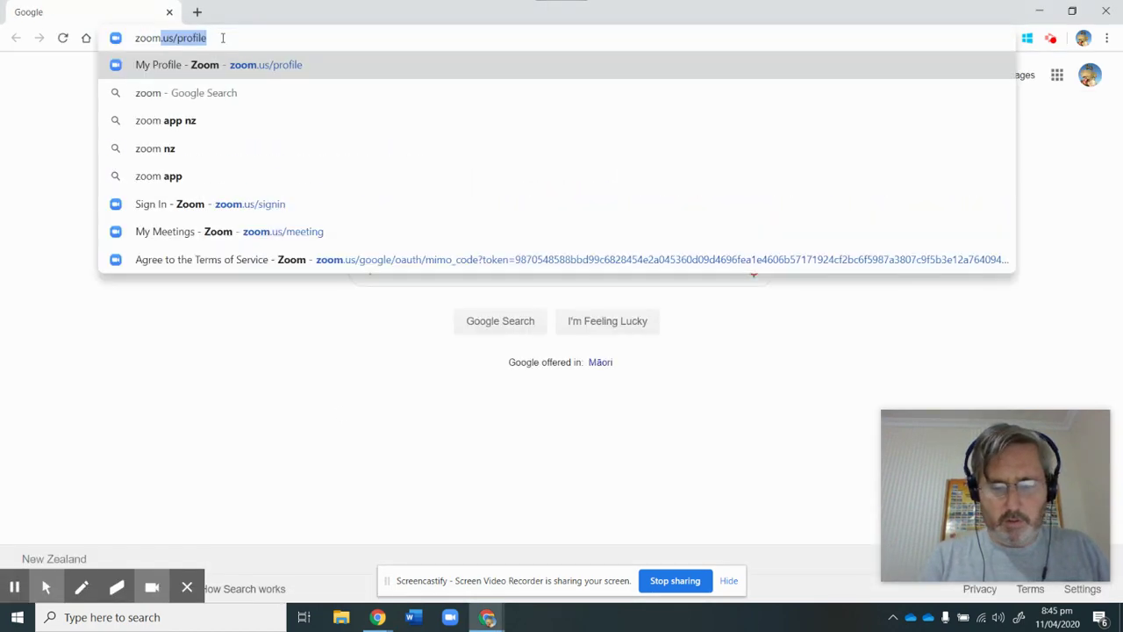
pyautogui.press('Return')
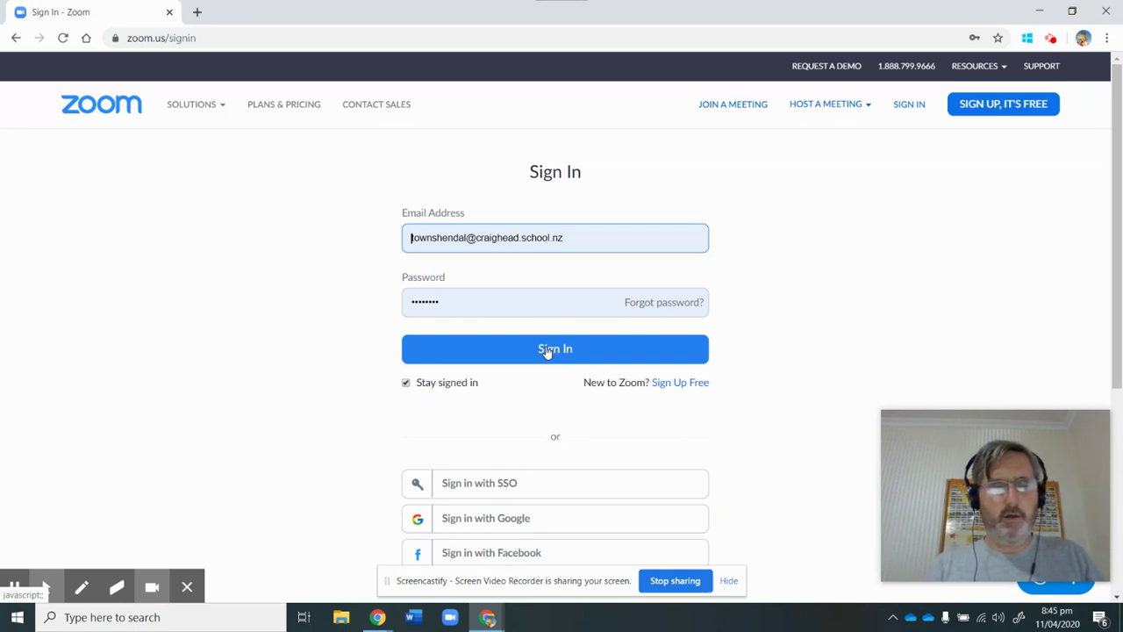
pyautogui.click(546, 349)
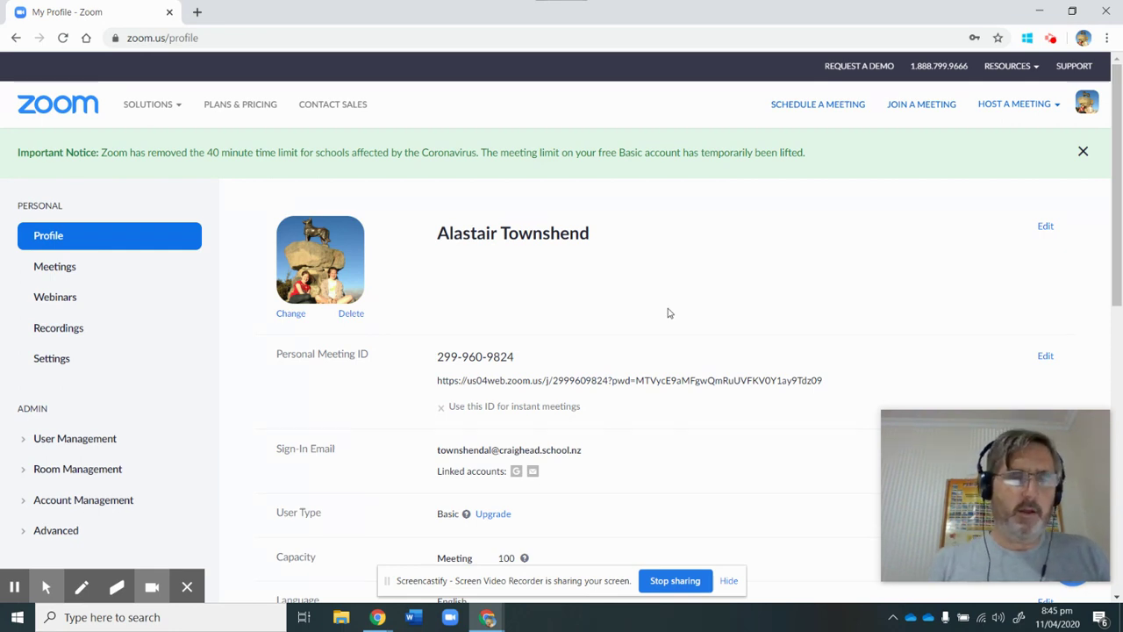
# Step: On the Profile page, start connecting a service under Calendar and Contact Integration
pyautogui.scroll(-5, 668, 313)
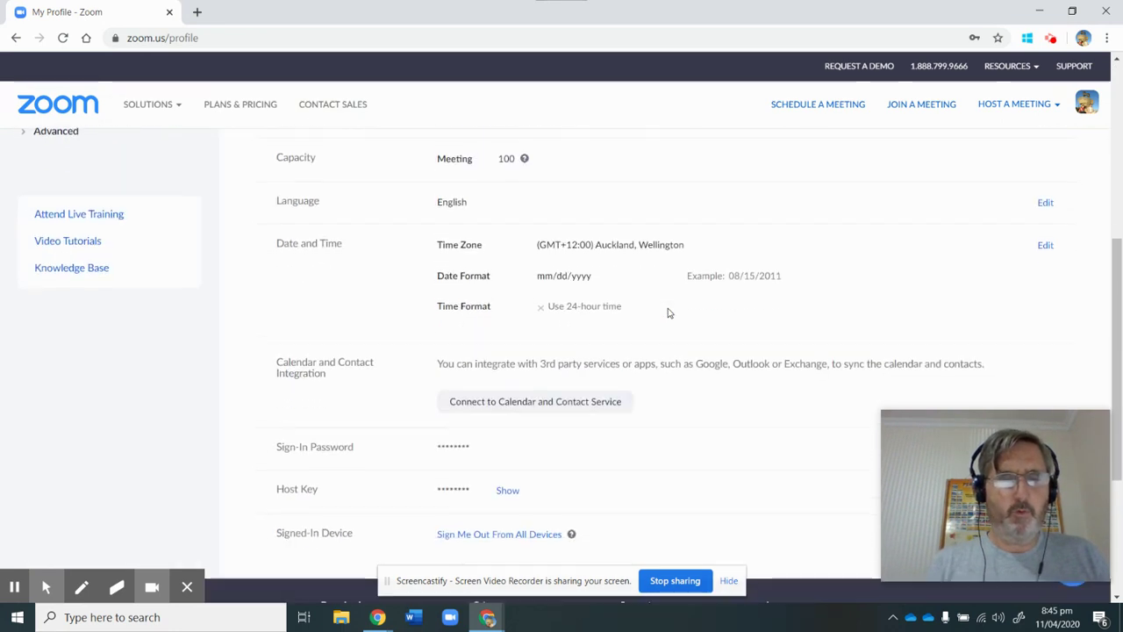
pyautogui.scroll(-1, 668, 313)
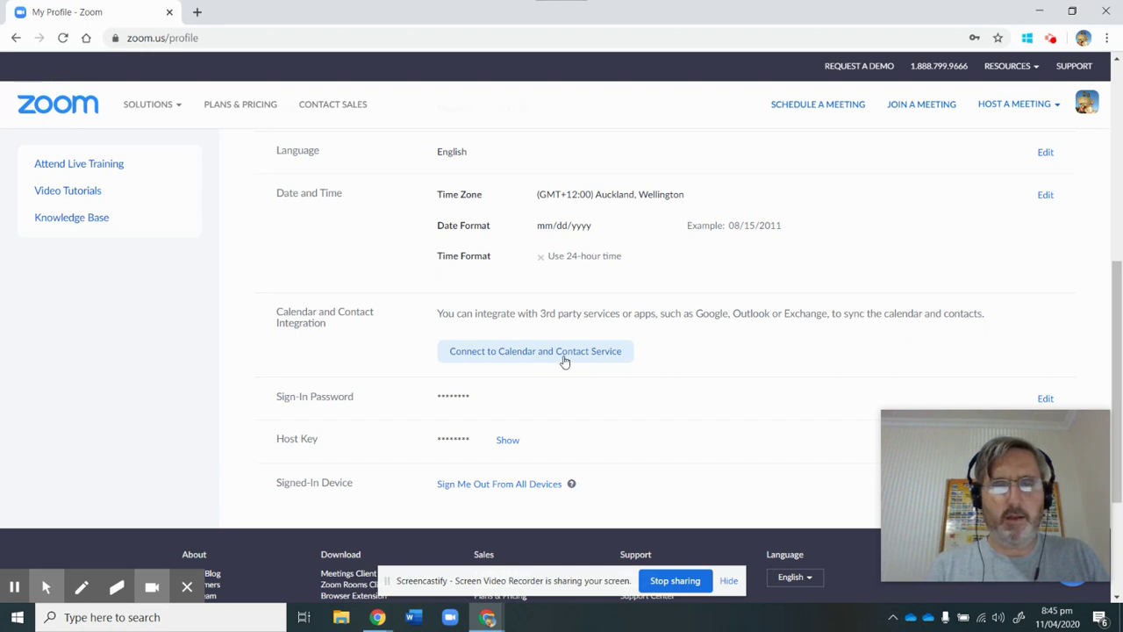
pyautogui.click(564, 360)
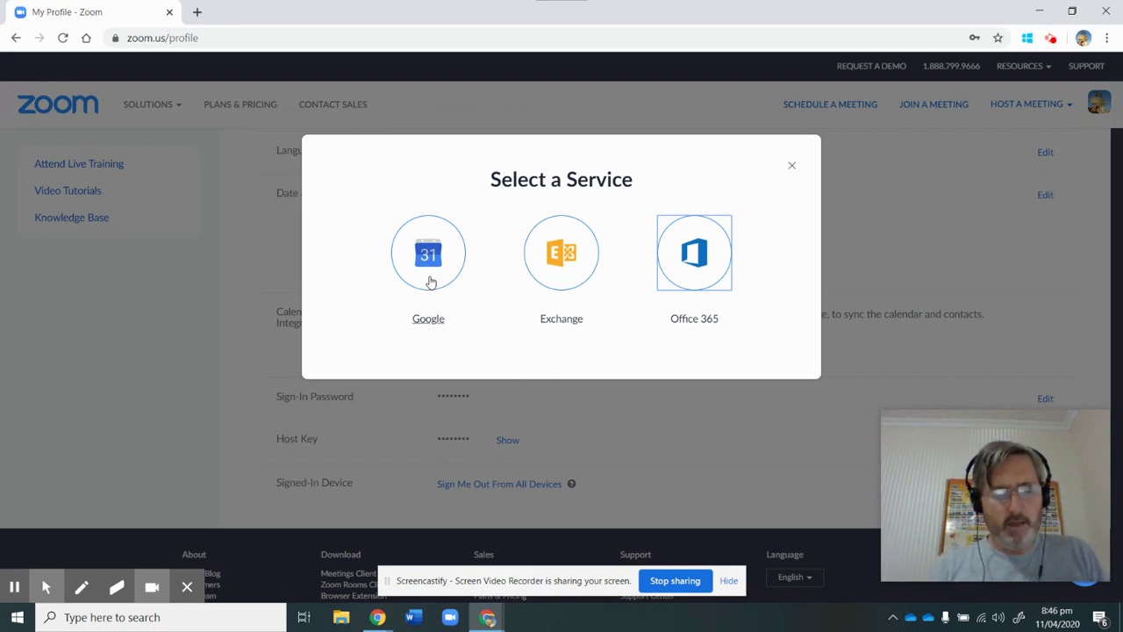
# Step: Choose Google with calendar and contact sync allowed, and continue to Google sign-in
pyautogui.click(430, 281)
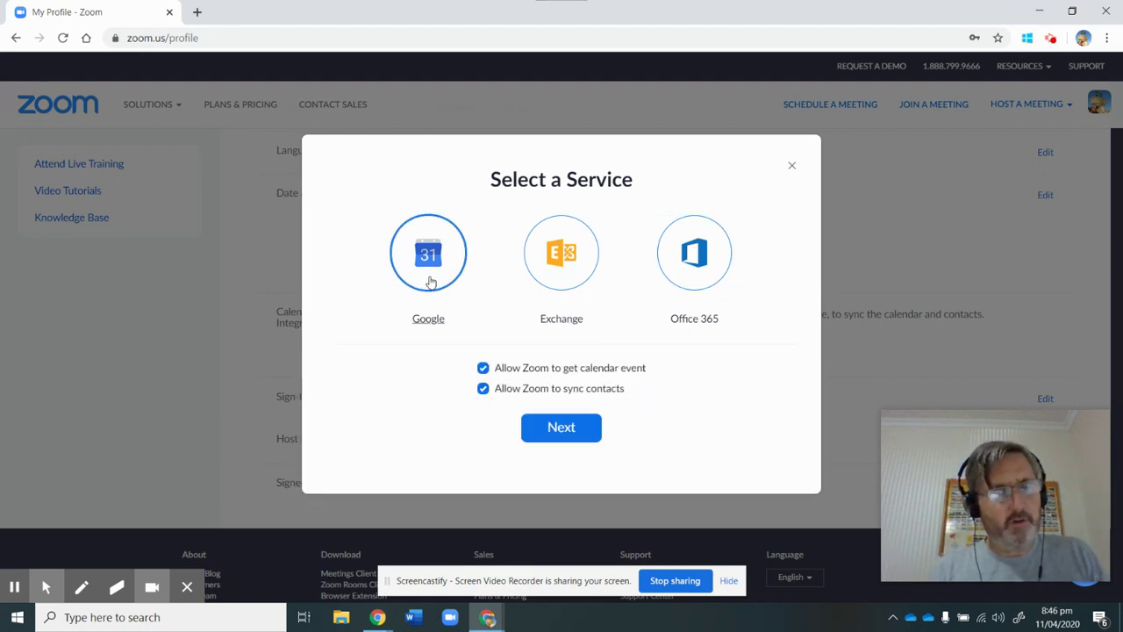
pyautogui.click(562, 427)
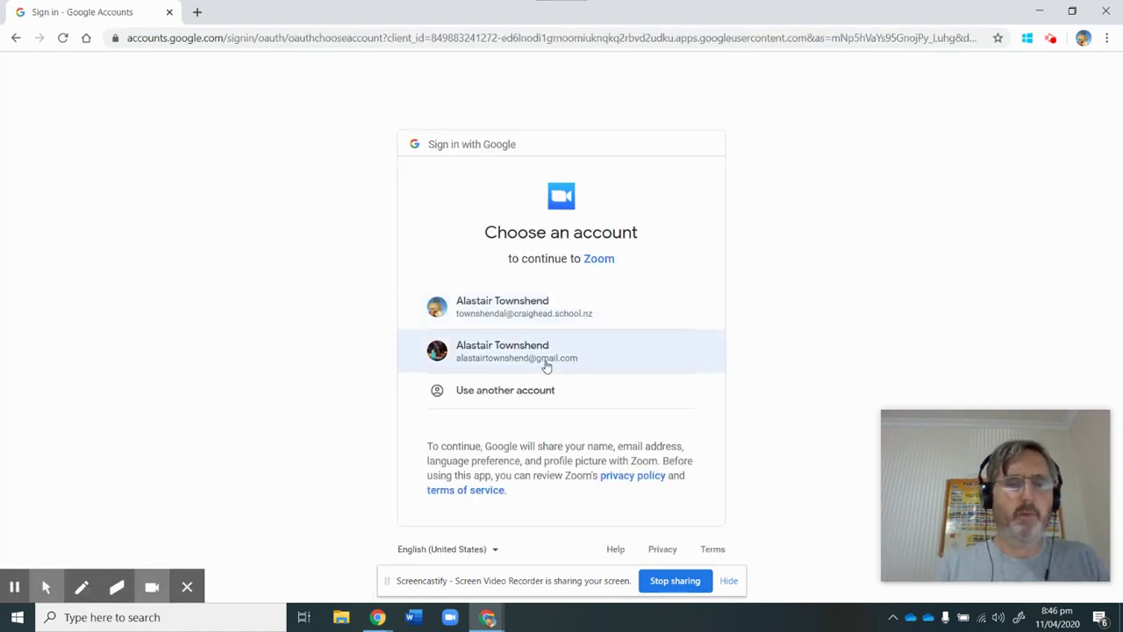
# Step: Pick the school Google account and allow Zoom access to its calendars and contacts
pyautogui.click(554, 310)
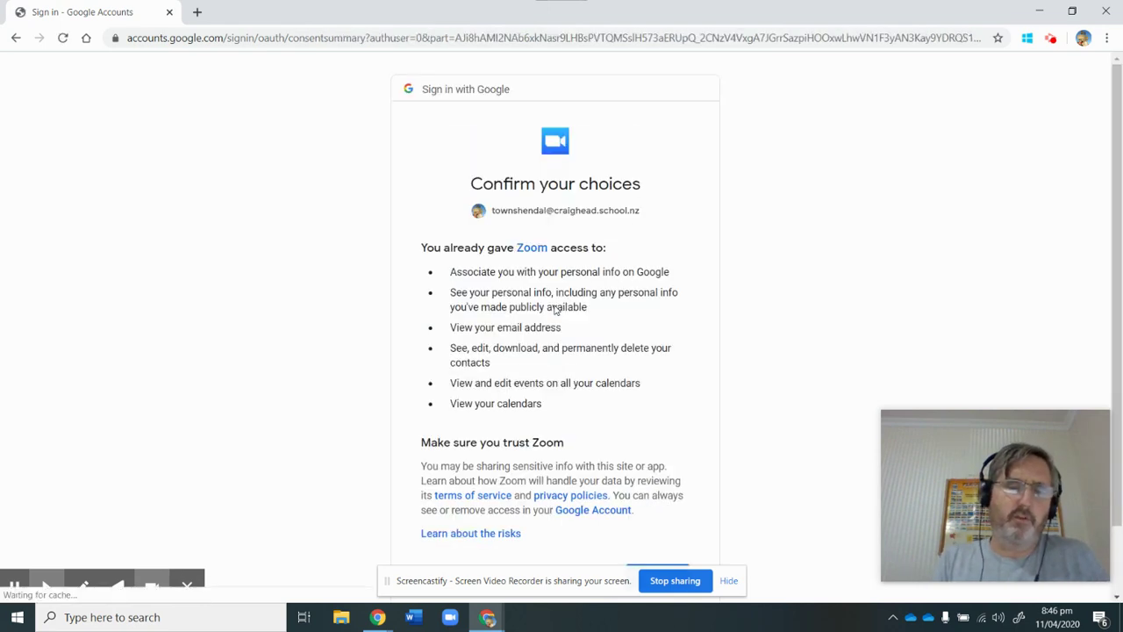
pyautogui.scroll(-2, 778, 450)
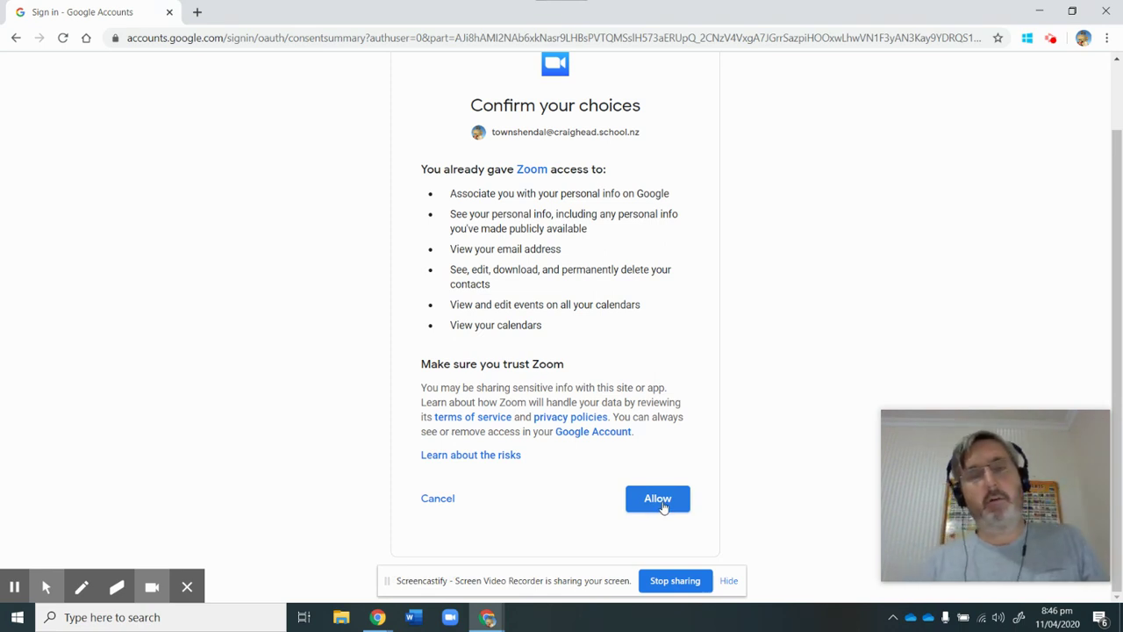
pyautogui.click(663, 507)
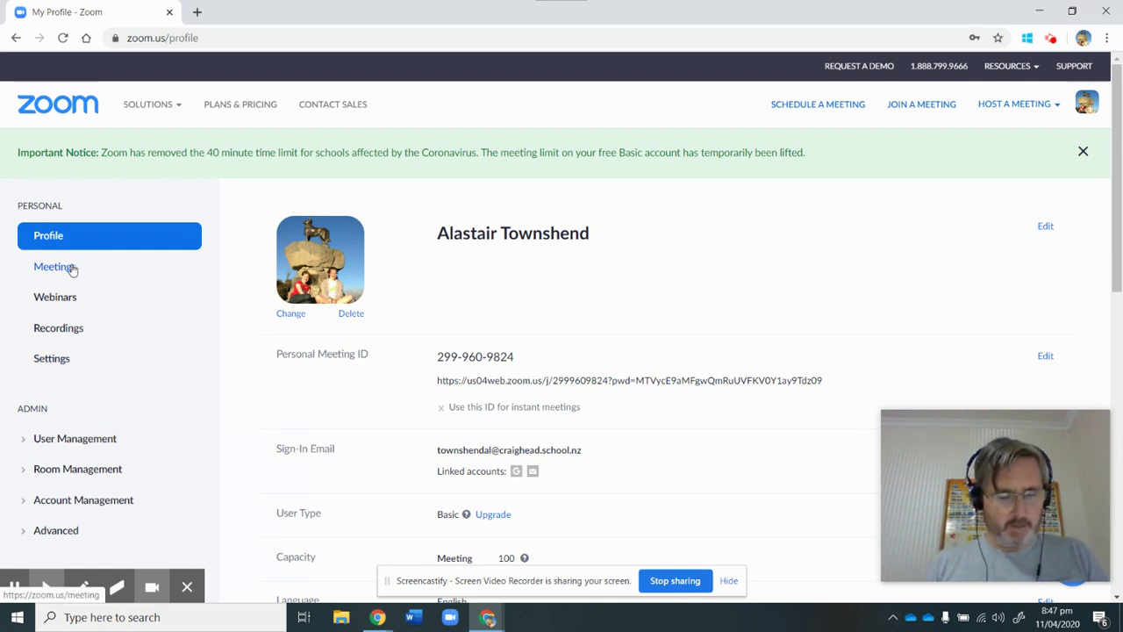
# Step: Go to the Meetings page and open the Zoom Scheduler Chrome Extension store listing
pyautogui.click(71, 269)
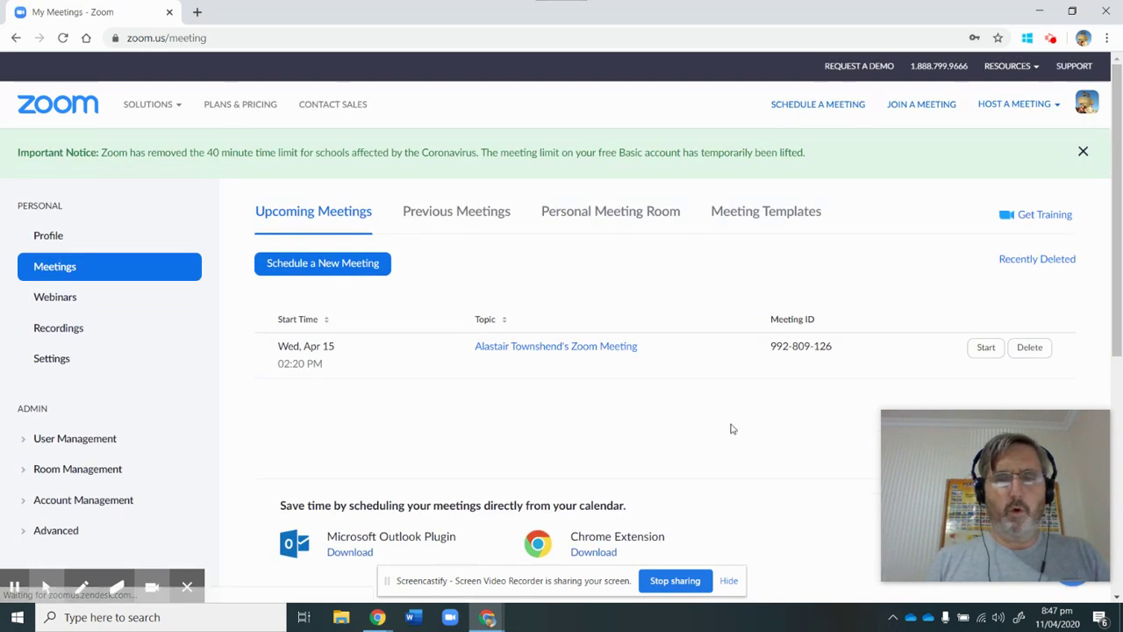
pyautogui.scroll(-1, 732, 428)
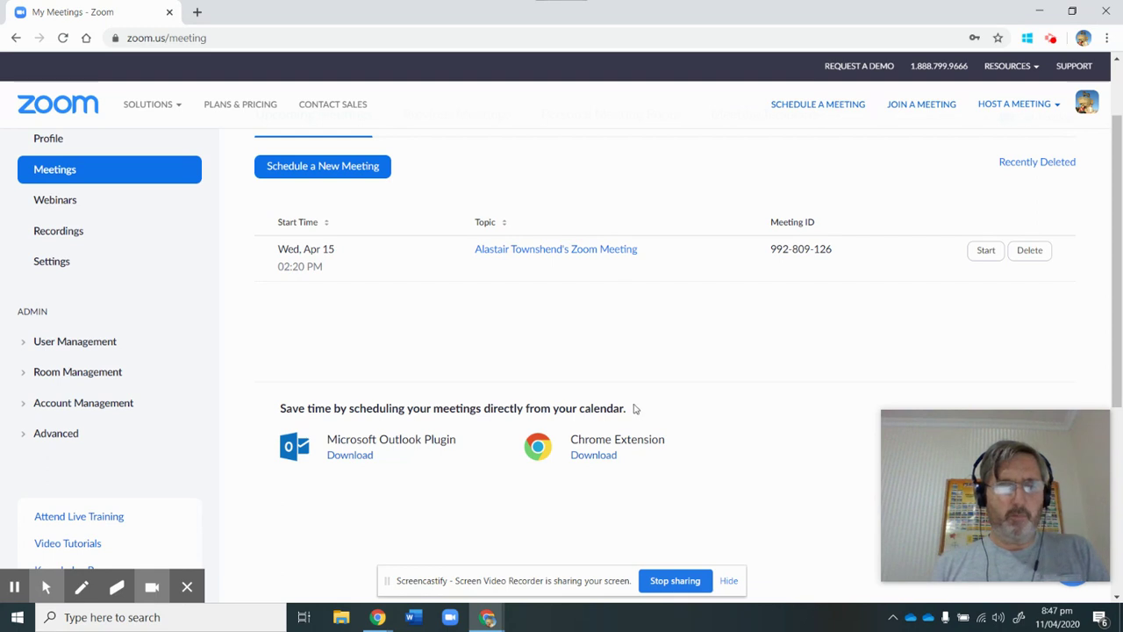
pyautogui.click(601, 463)
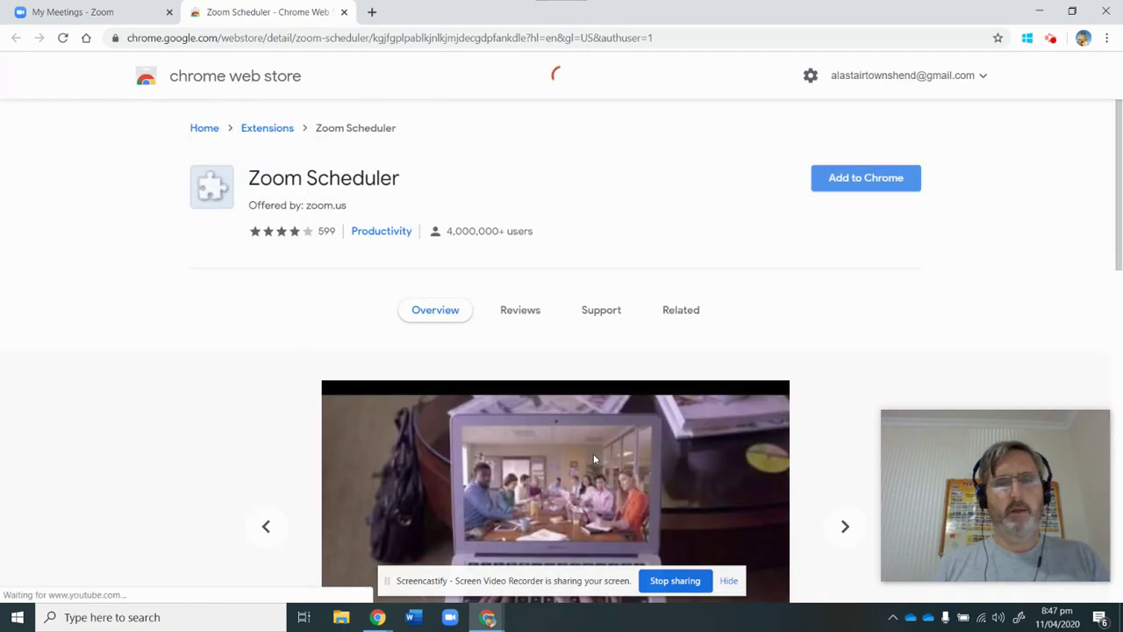
# Step: Add Zoom Scheduler to Chrome and answer the sync prompt by switching to the existing profile
pyautogui.scroll(-3, 840, 370)
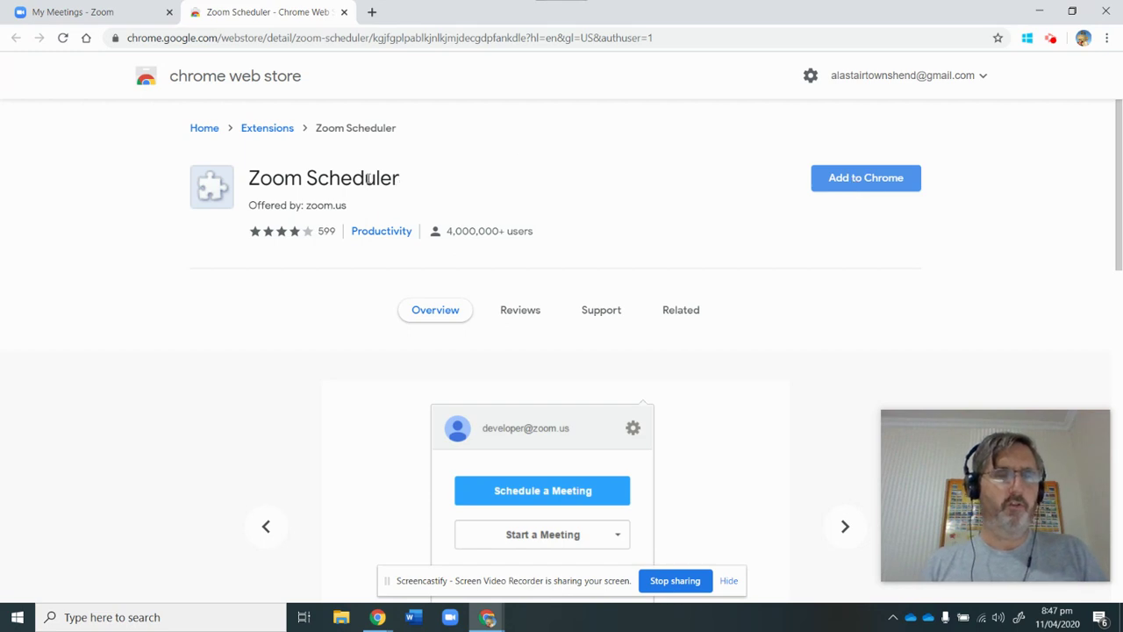
pyautogui.click(855, 177)
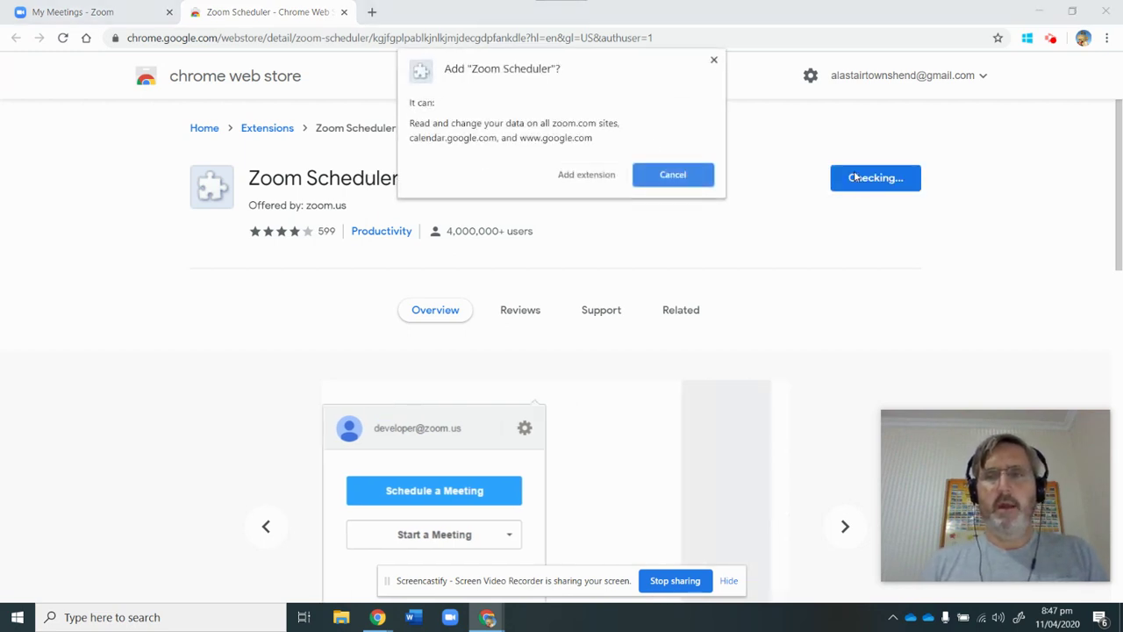
pyautogui.click(594, 179)
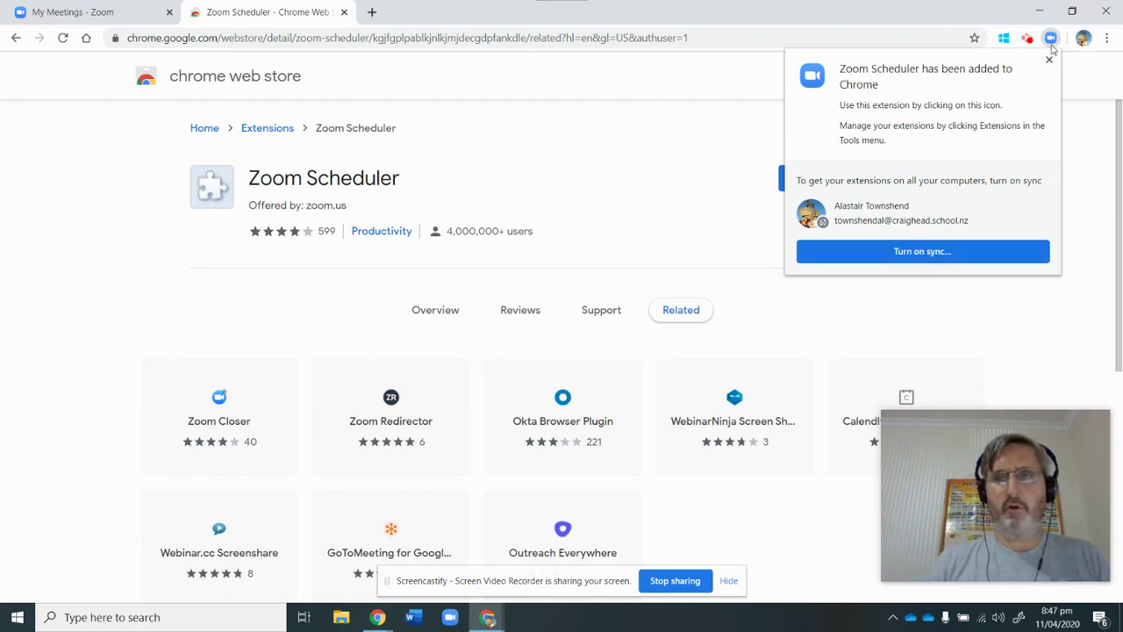
pyautogui.click(933, 252)
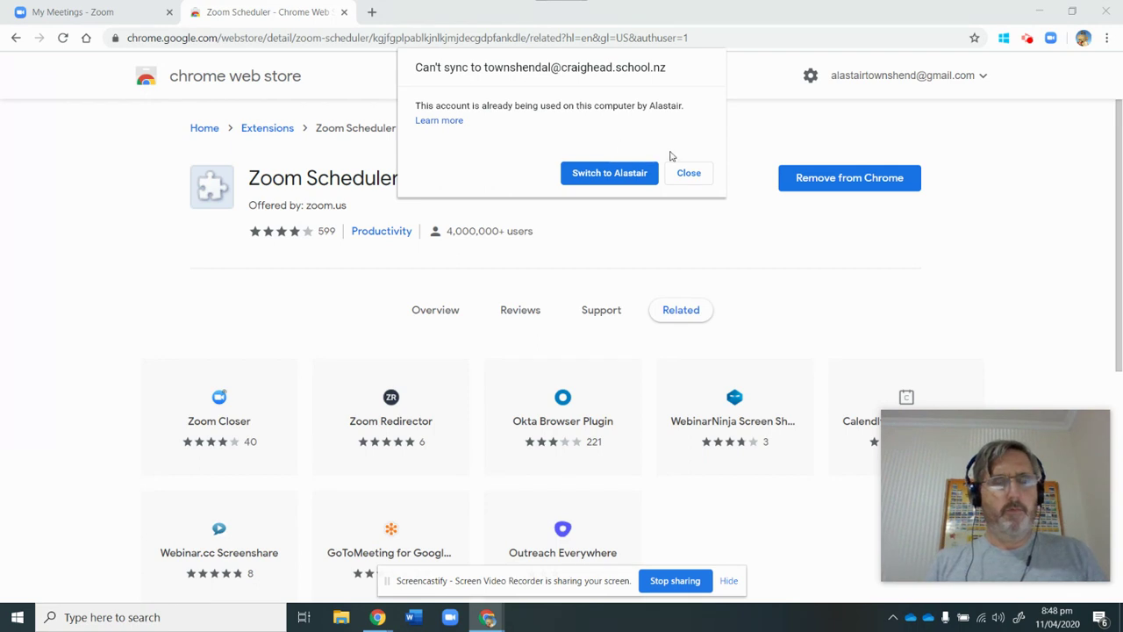
pyautogui.click(608, 176)
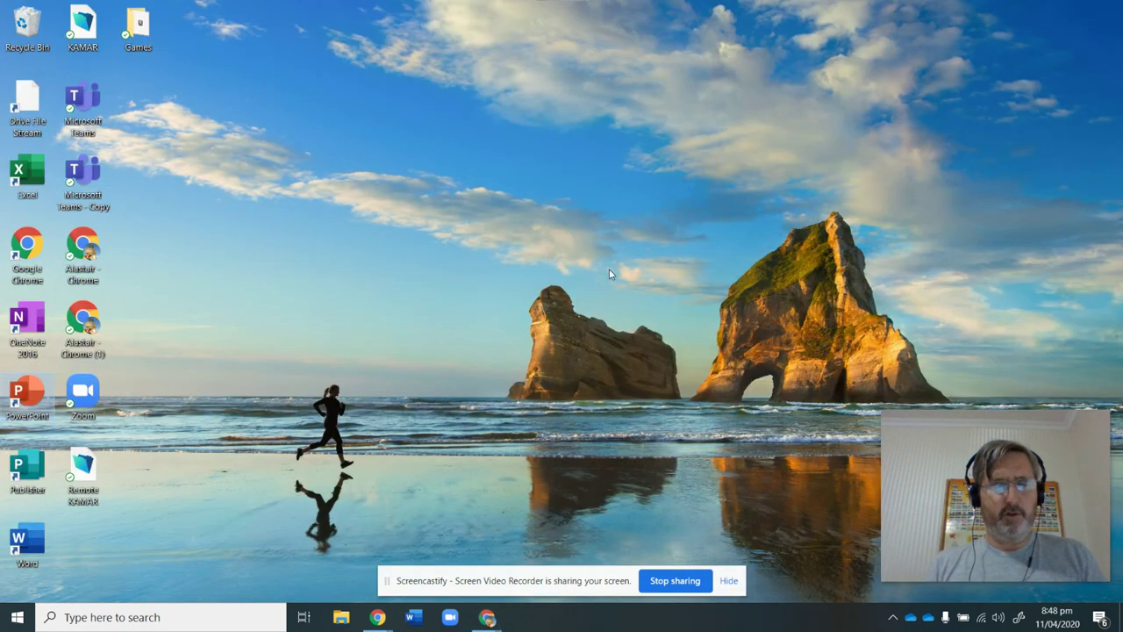
# Step: Switch to the profile already using the account and close the extra Gmail window
pyautogui.moveTo(487, 617)
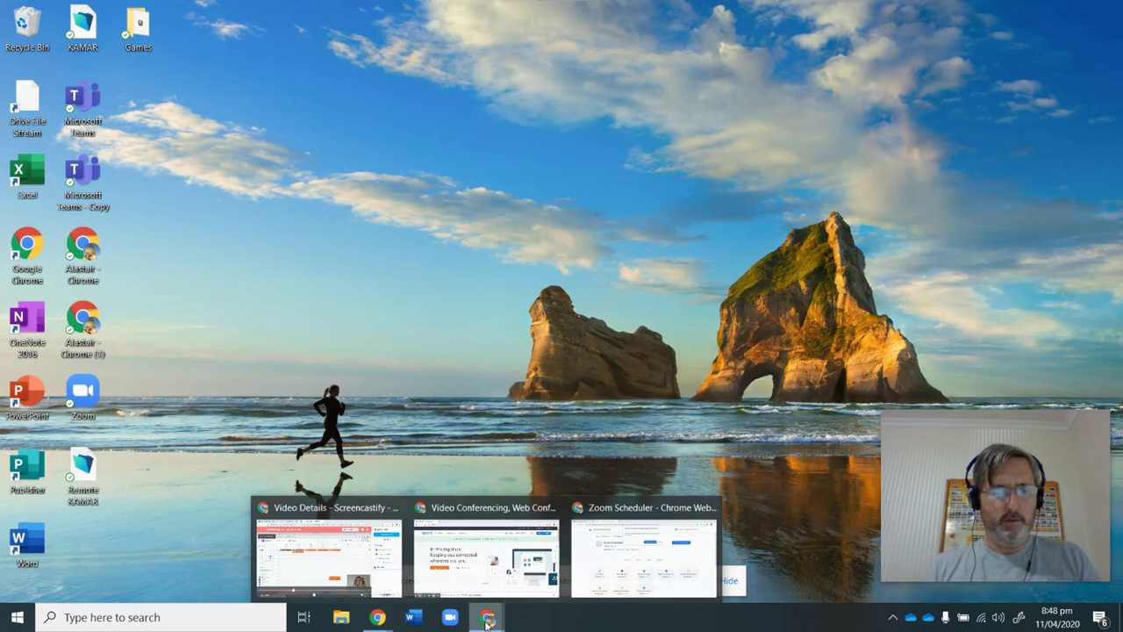
pyautogui.click(619, 561)
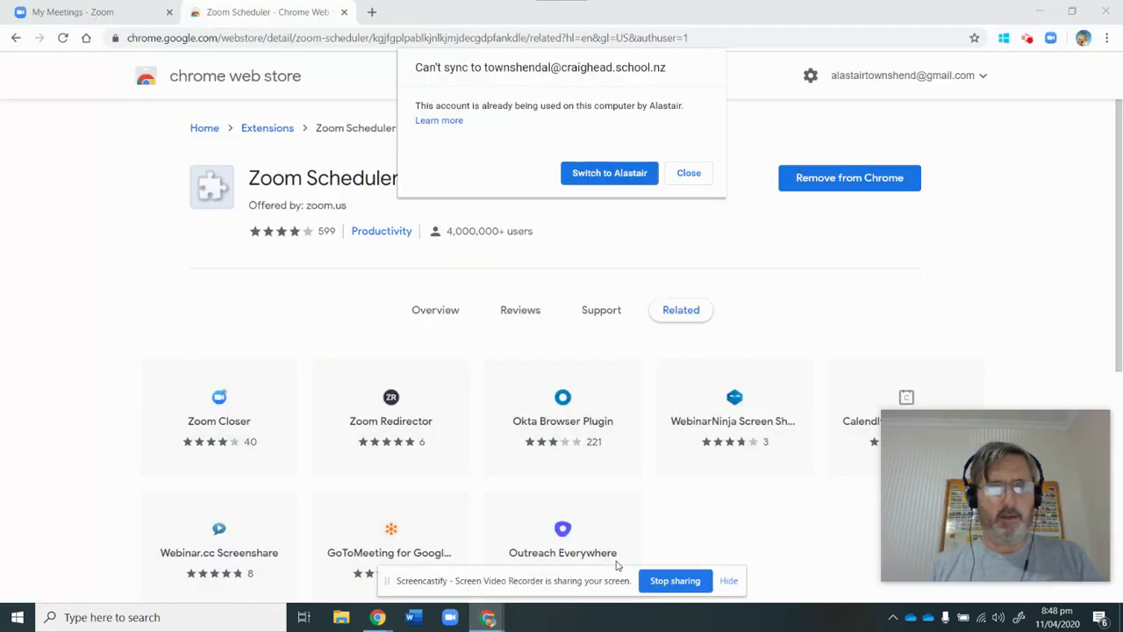
pyautogui.click(609, 176)
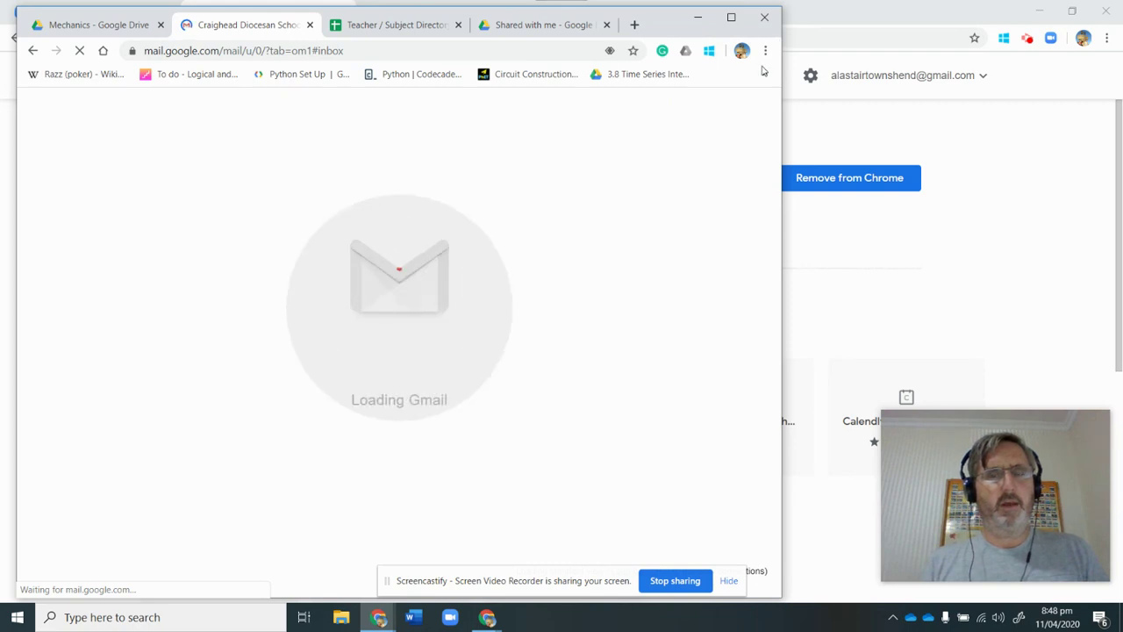
pyautogui.click(775, 15)
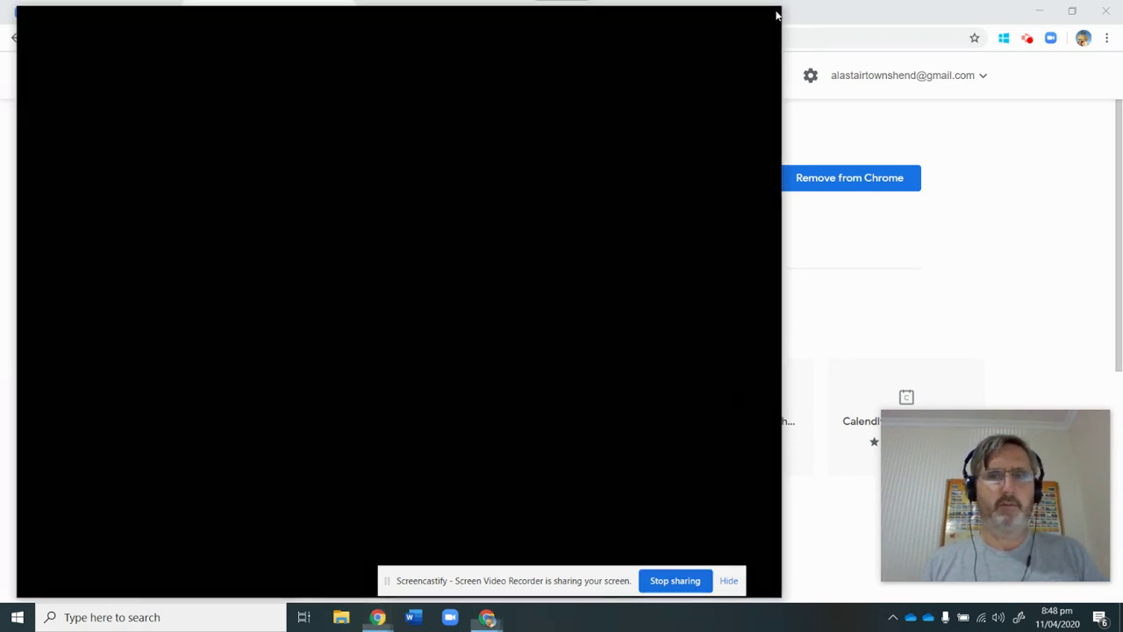
# Step: Open a fresh Chrome window on the Google home page
pyautogui.click(379, 621)
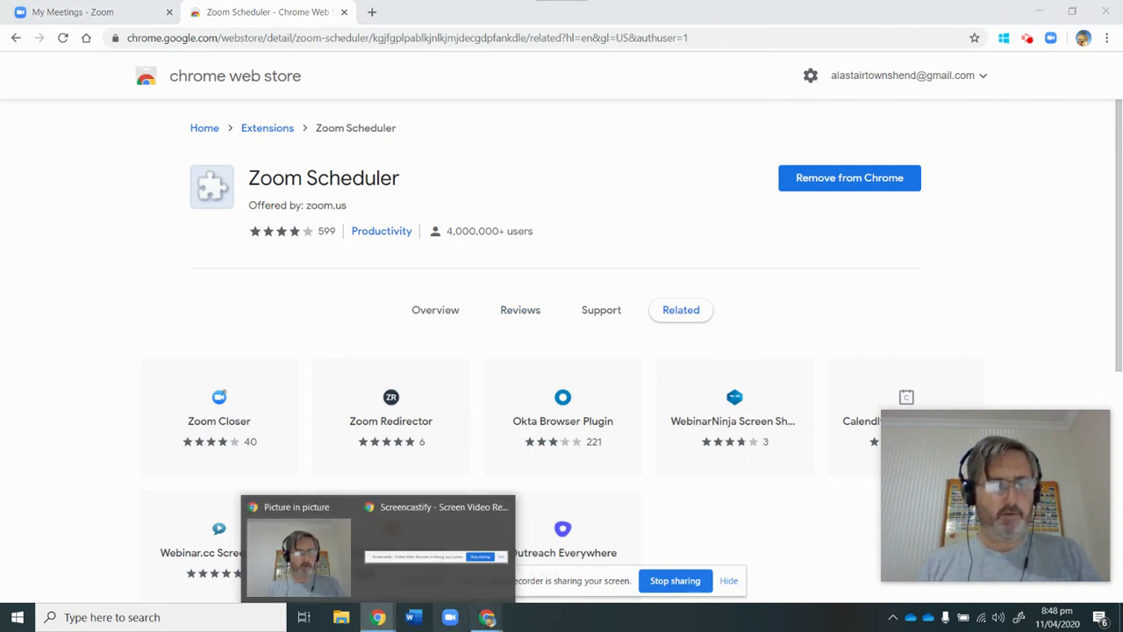
pyautogui.rightClick(383, 619)
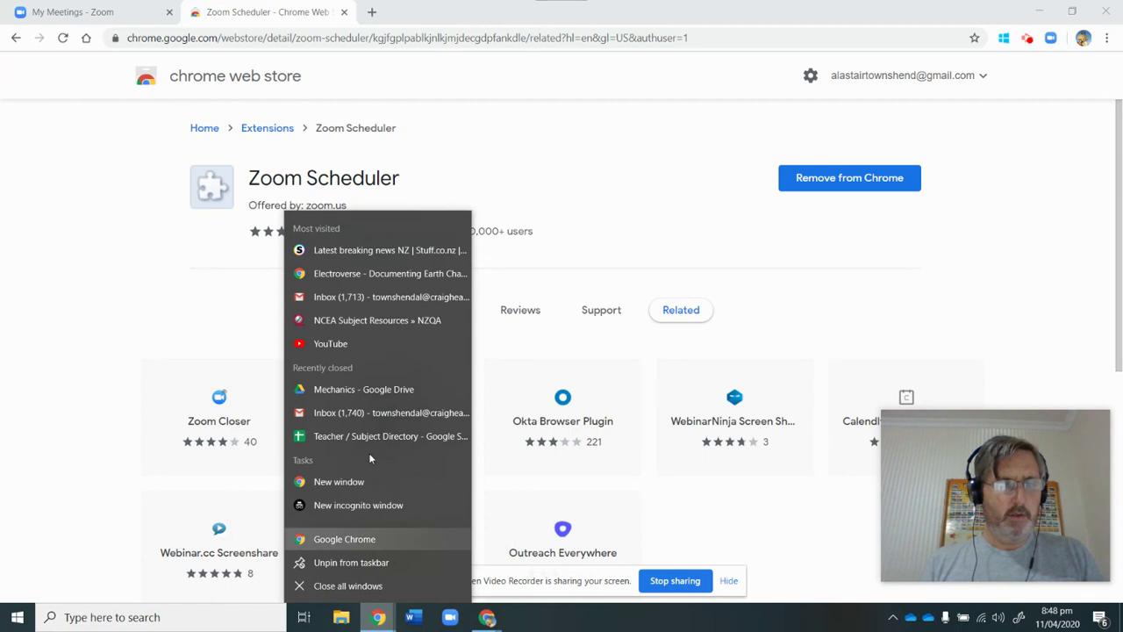
pyautogui.click(356, 482)
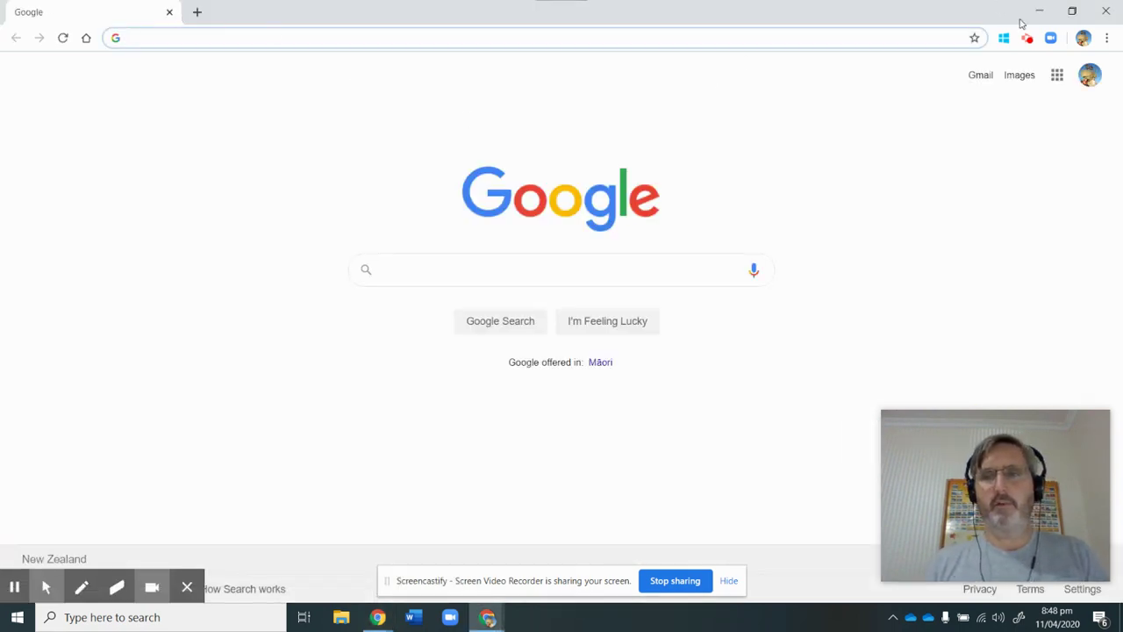
# Step: Open Google Calendar, move to 13–19 April, and draft an event Wednesday 15 April 15:00
pyautogui.click(1058, 77)
pyautogui.click(980, 223)
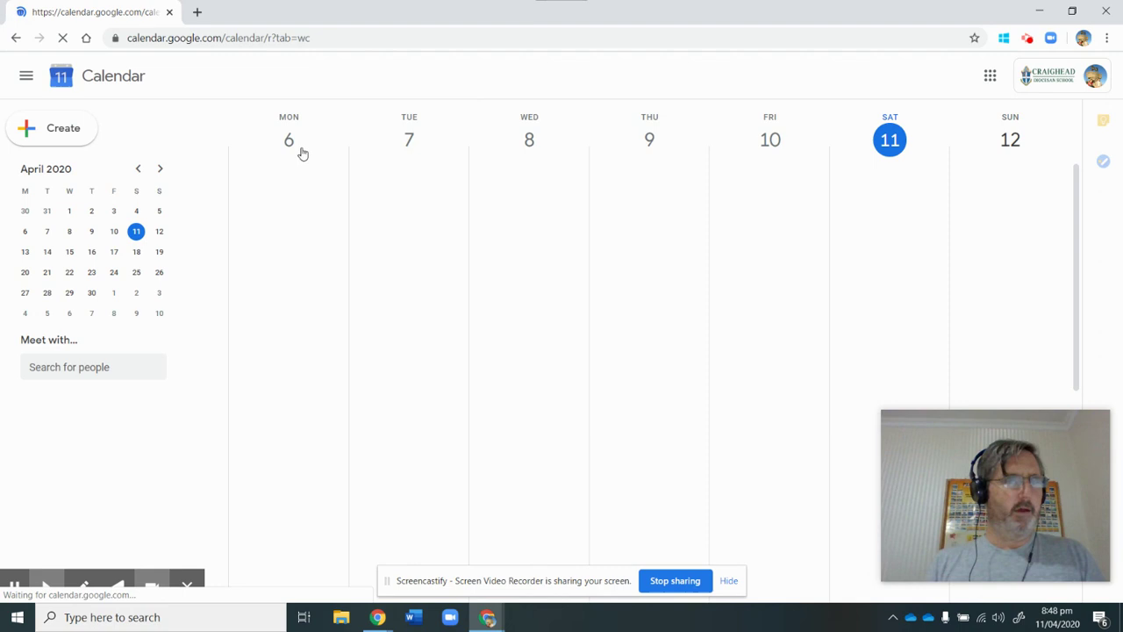
pyautogui.click(283, 75)
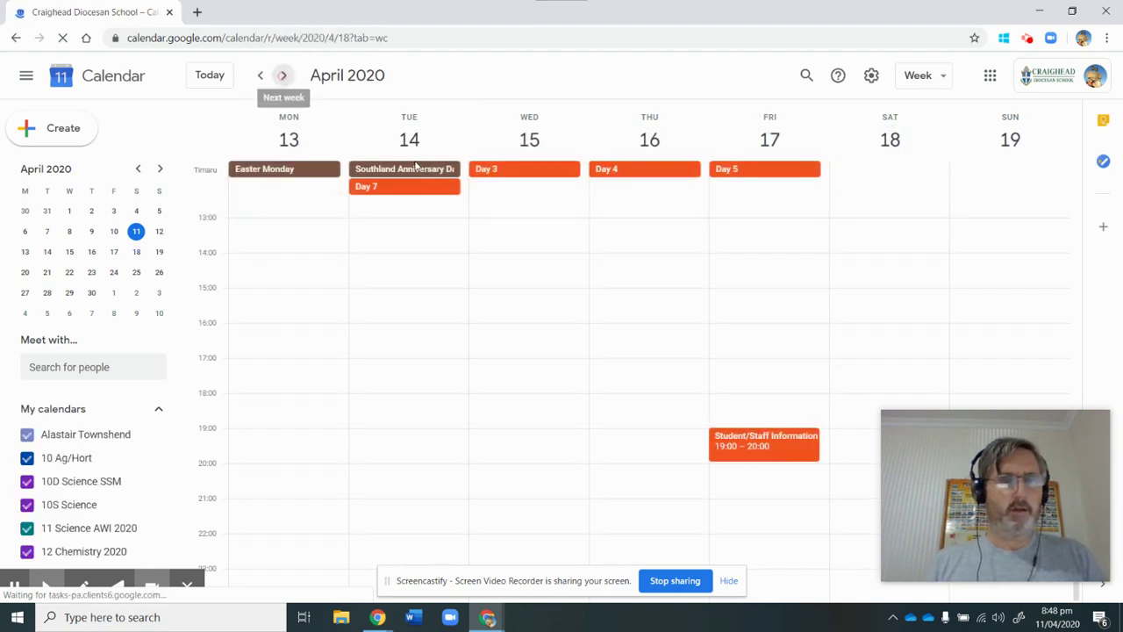
pyautogui.rightClick(494, 305)
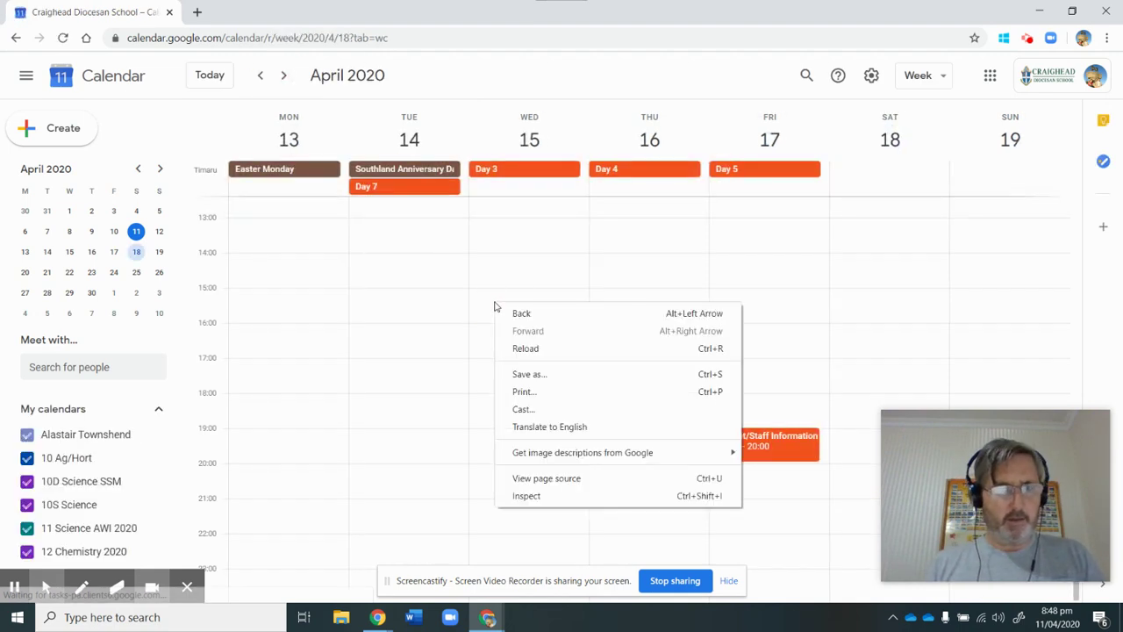
pyautogui.click(483, 303)
pyautogui.click(483, 304)
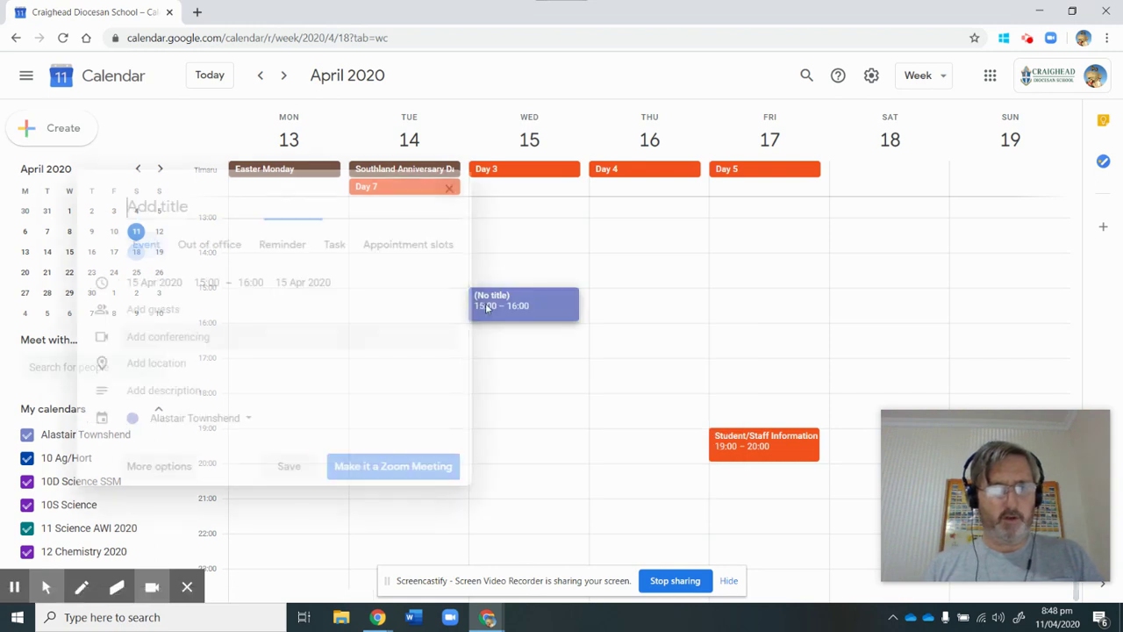